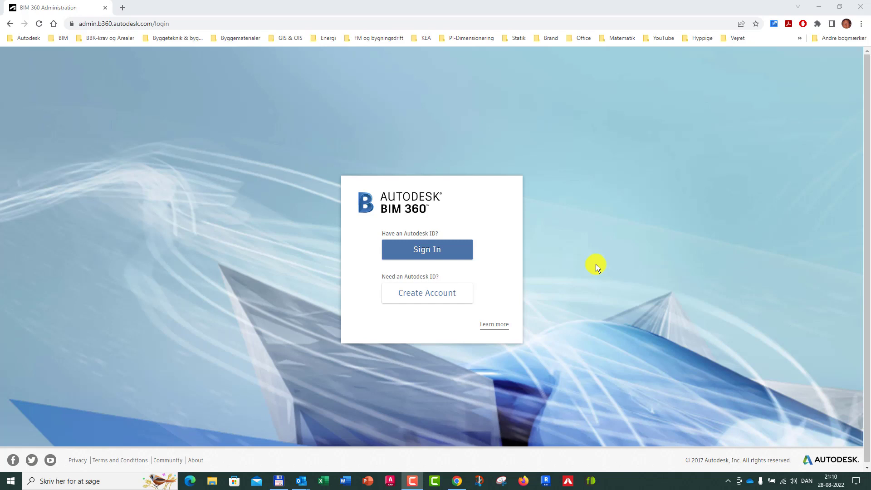
- Sign in with the Autodesk ID and switch to Account Admin's Project Directory
click(431, 250)
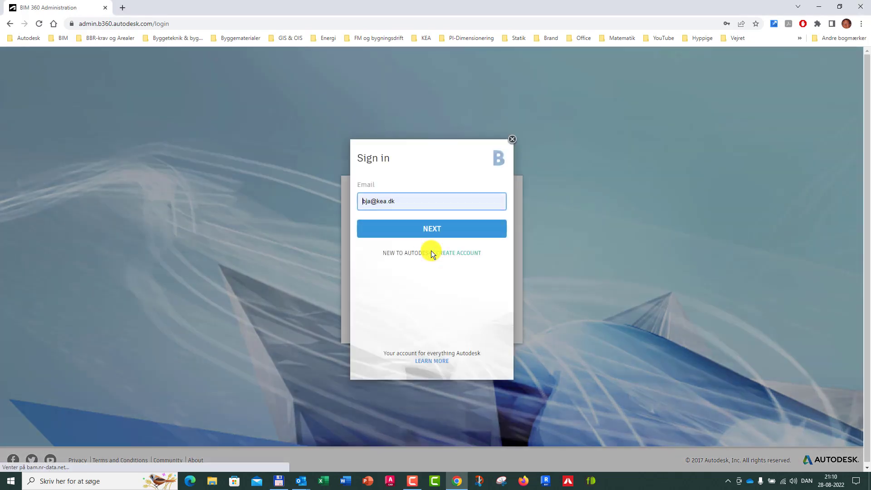
click(429, 228)
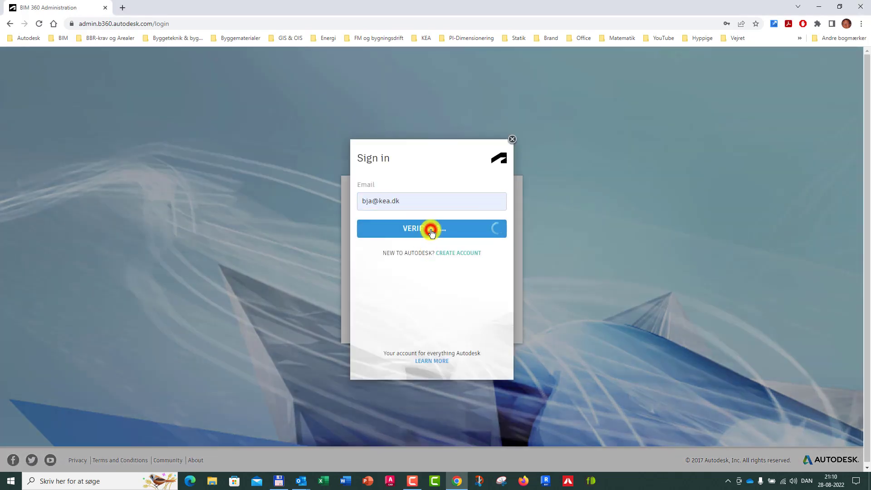
click(428, 259)
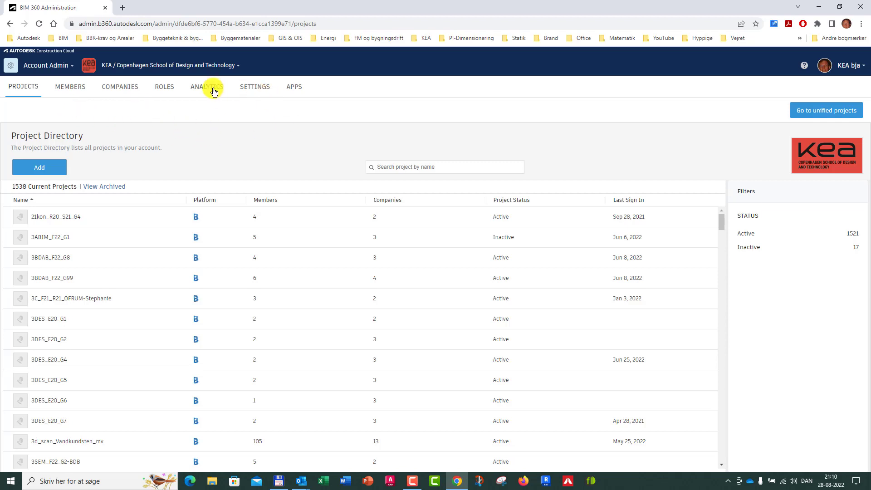
click(57, 67)
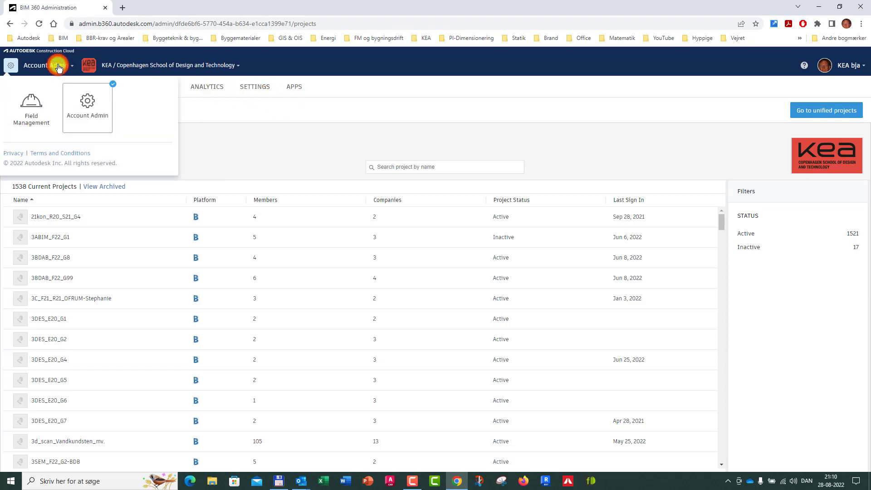
click(90, 113)
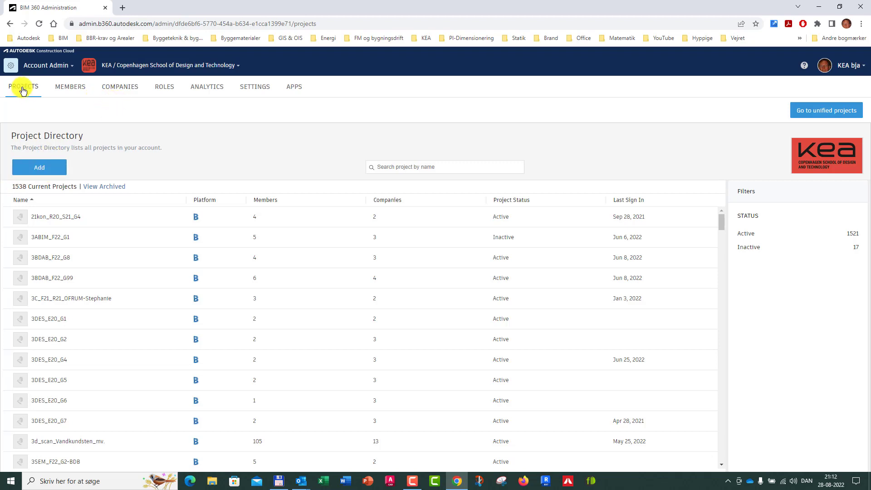
- Start a new project profile and enter E22-2E-G1 as the project name
click(45, 171)
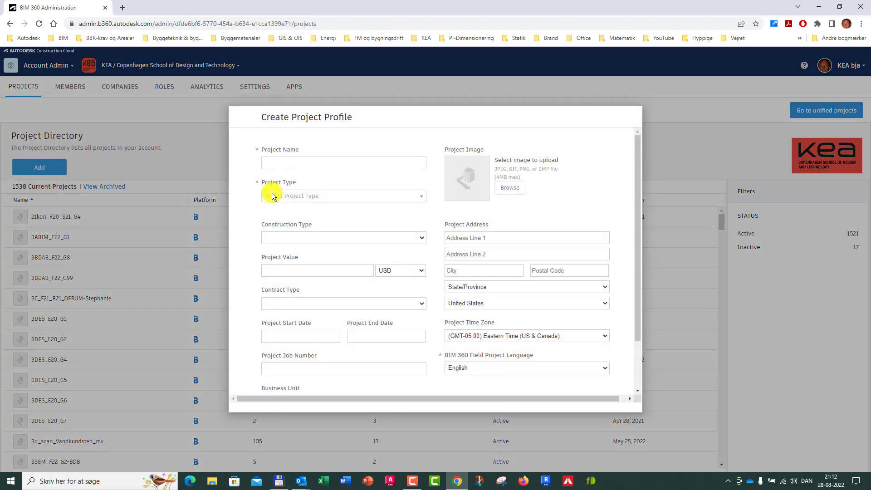
click(280, 159)
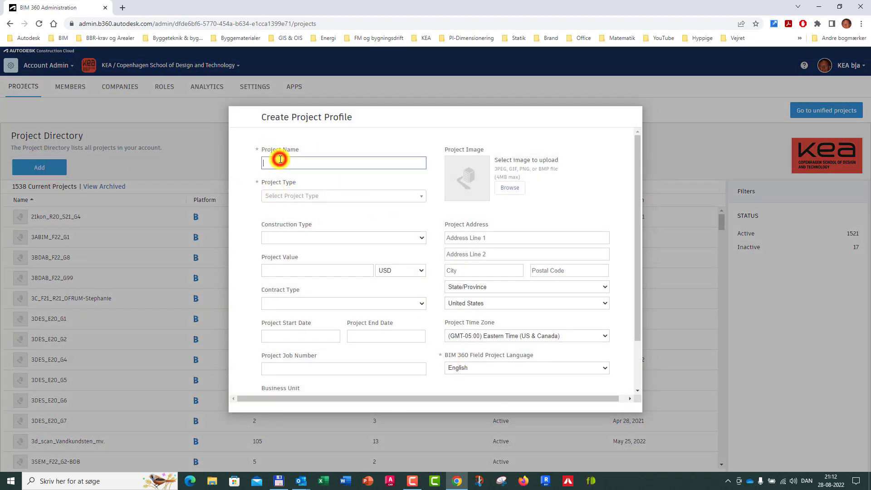
text(E)
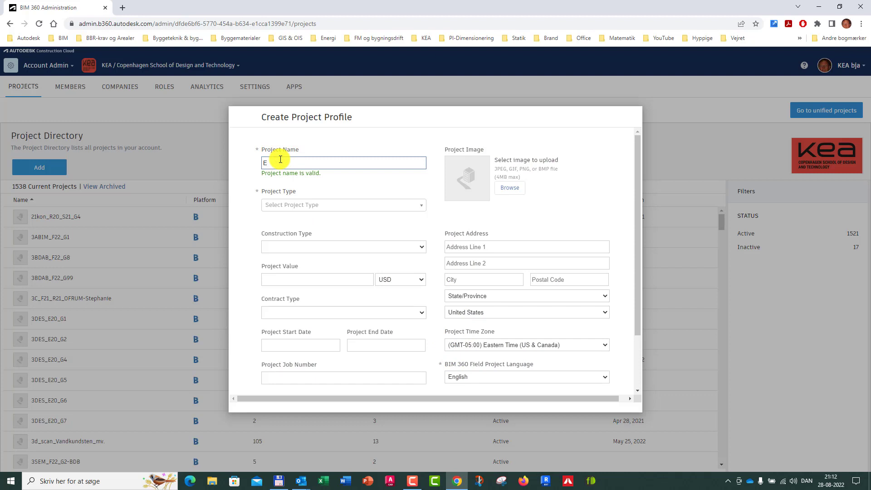
key(BackSpace)
text(F)
key(BackSpace)
text(E)
text(-G)
text(1)
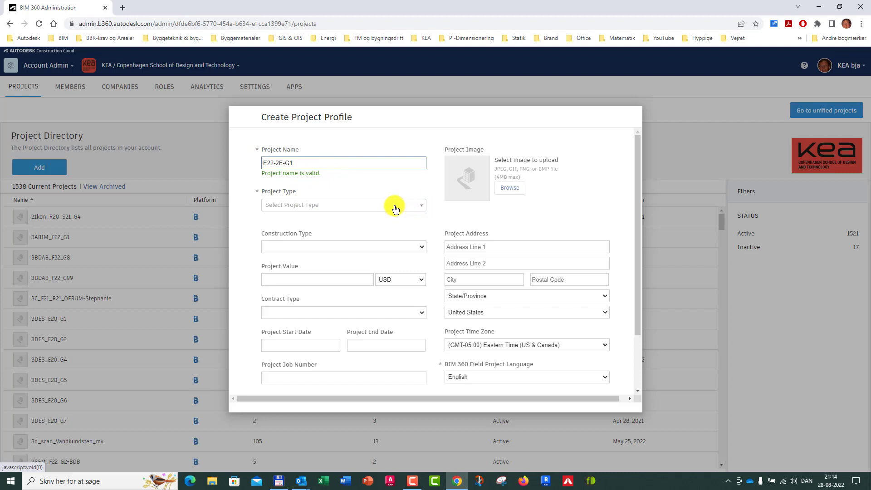
- Set the project type to Single-Family Housing and save the project profile
click(419, 207)
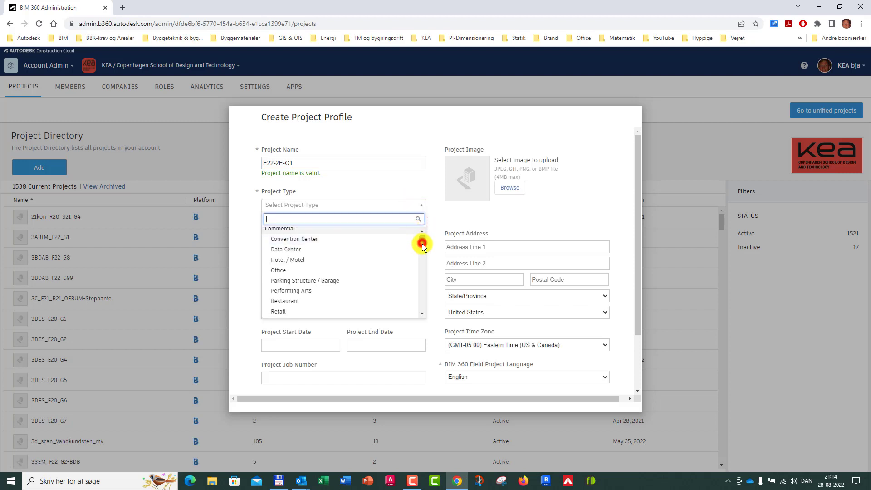
drag(422, 244, 420, 282)
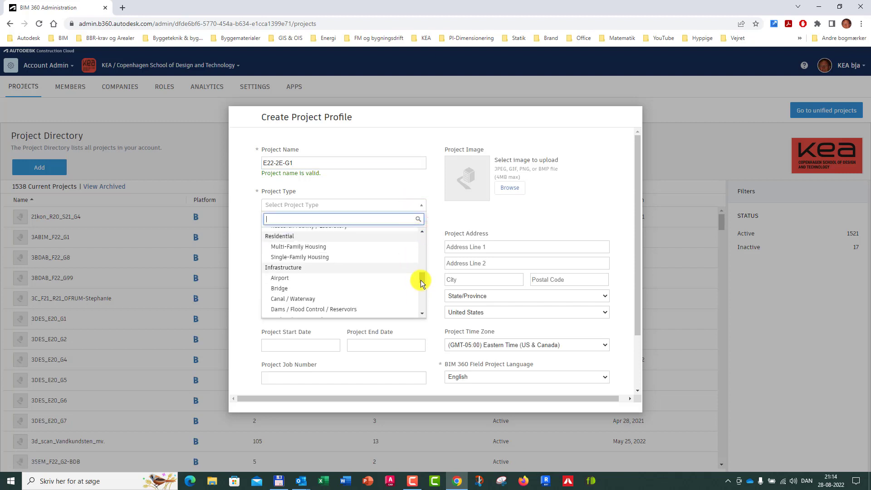
click(298, 257)
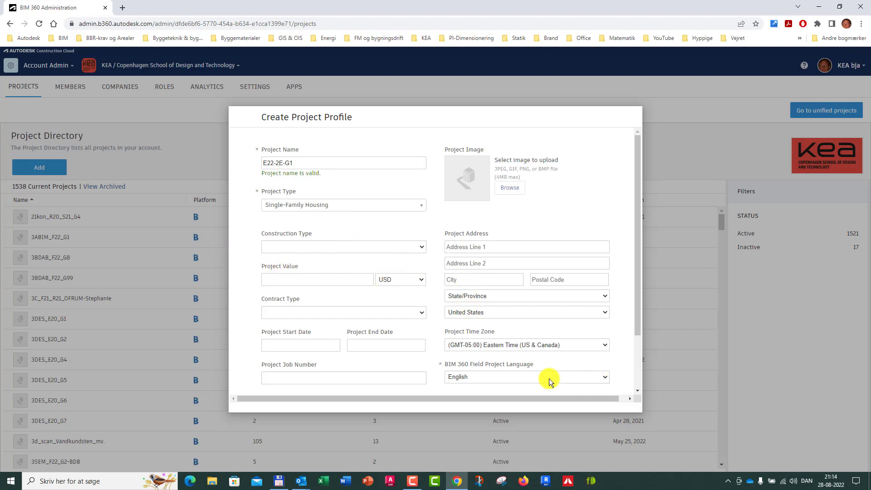
drag(637, 323, 619, 387)
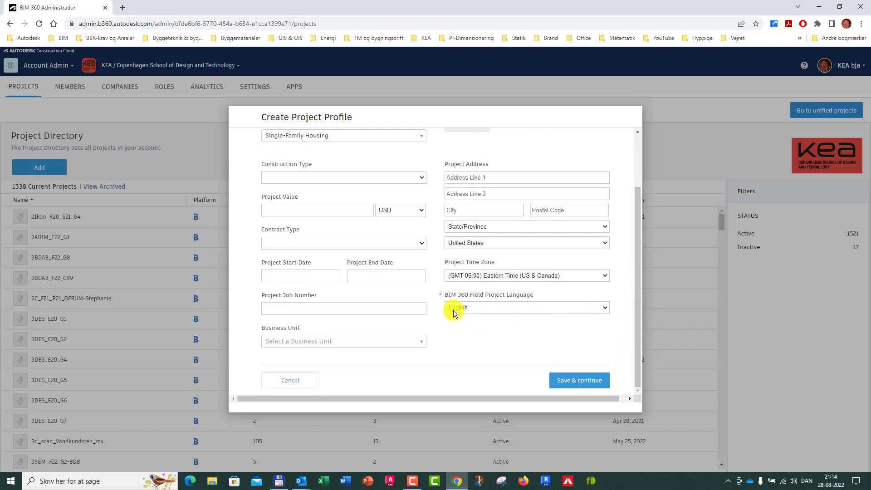
click(578, 383)
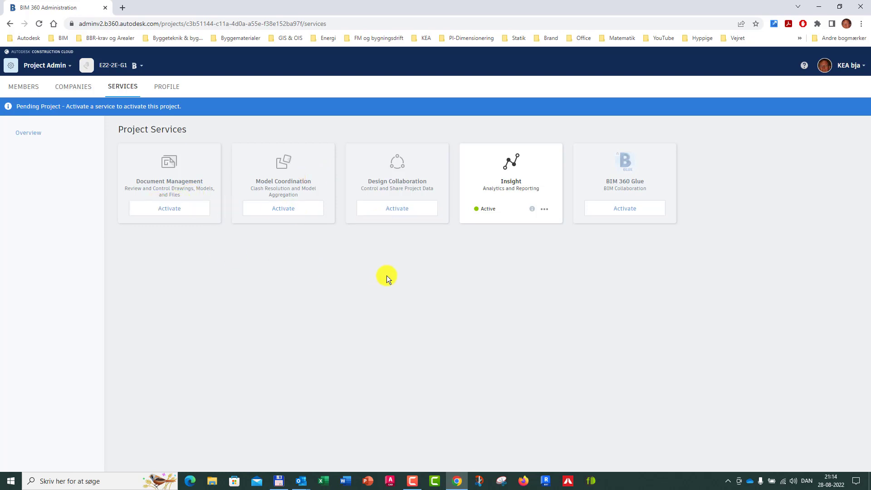
- Activate Design Collaboration without a template, then activate Model Coordination
click(397, 212)
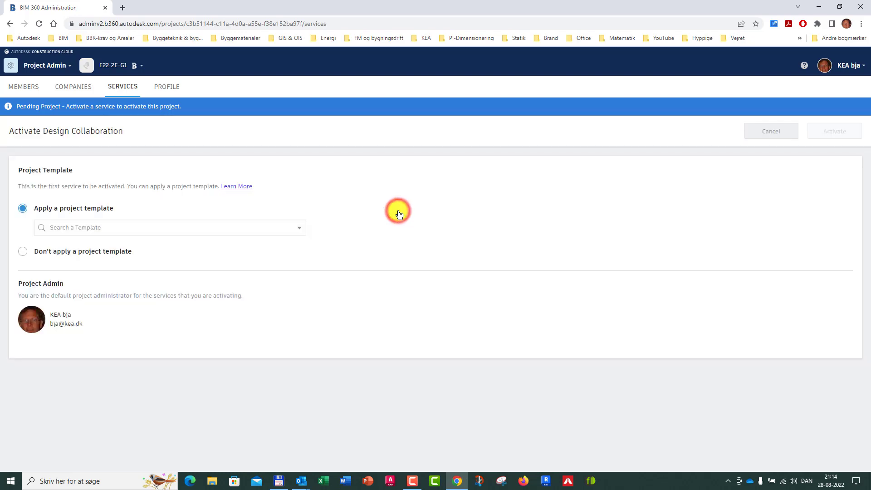
click(23, 252)
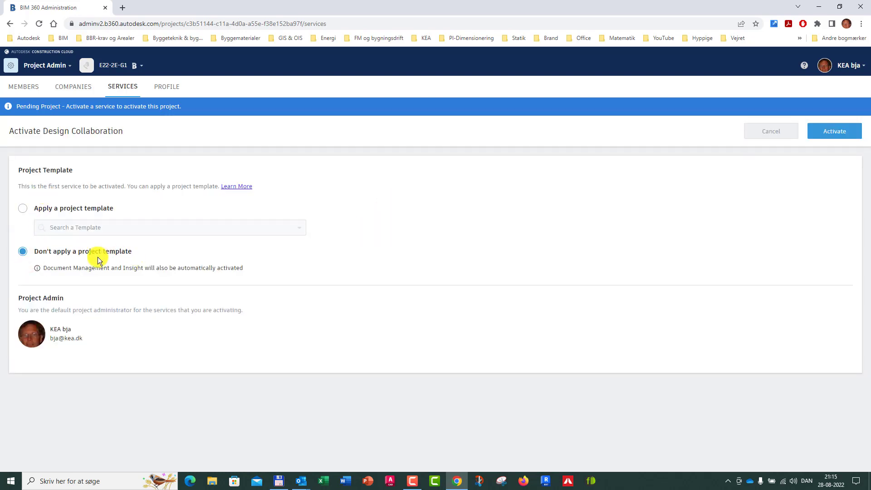
click(837, 132)
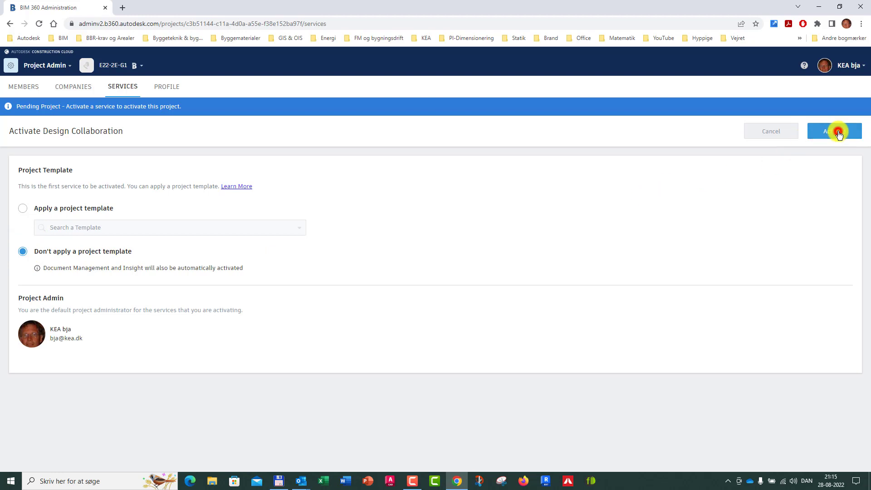
click(519, 286)
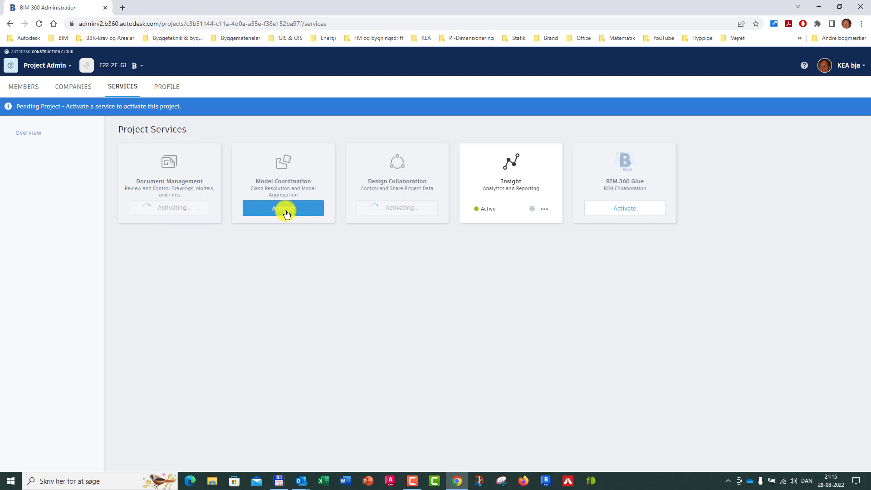
click(286, 213)
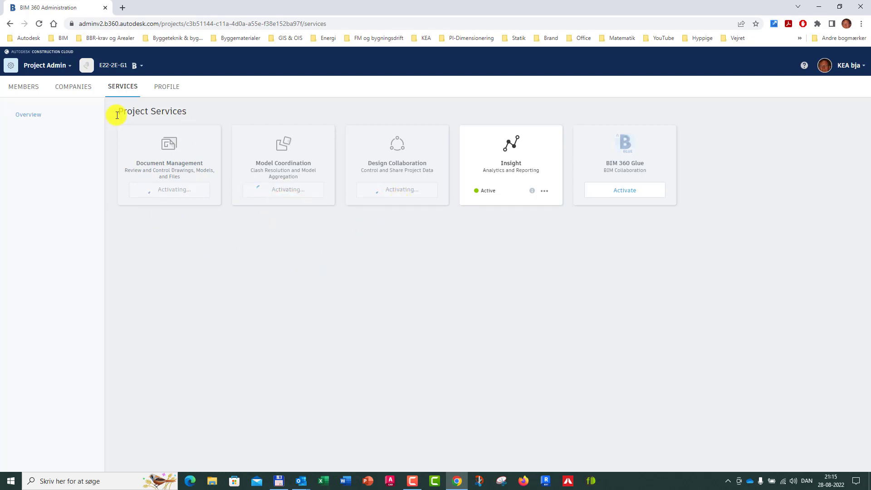
- Remove the project's only member from E22-2E-G1's member list
click(28, 90)
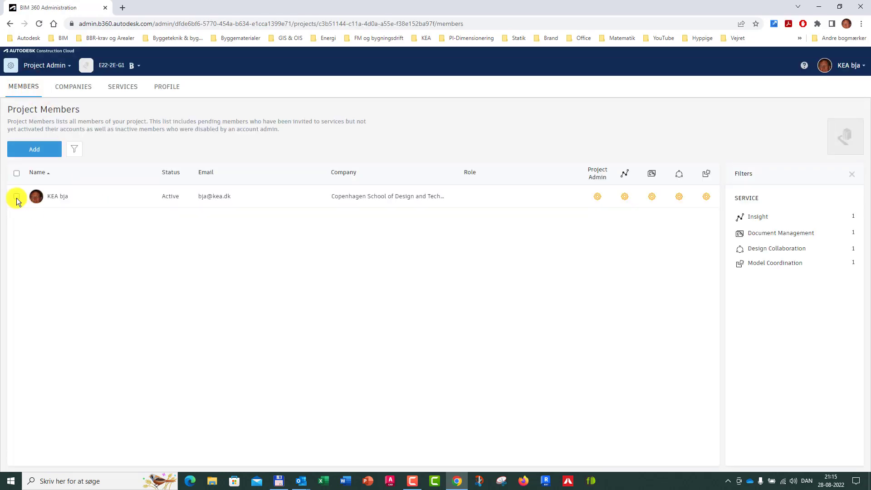
click(16, 198)
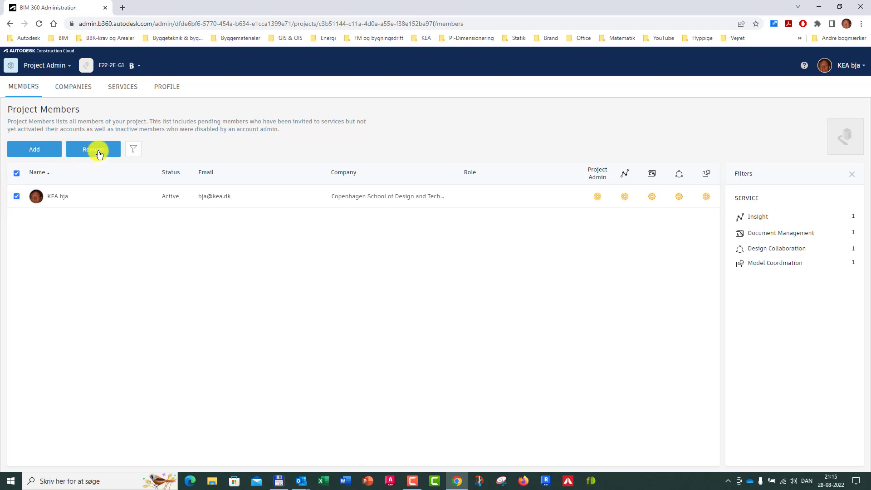
click(99, 153)
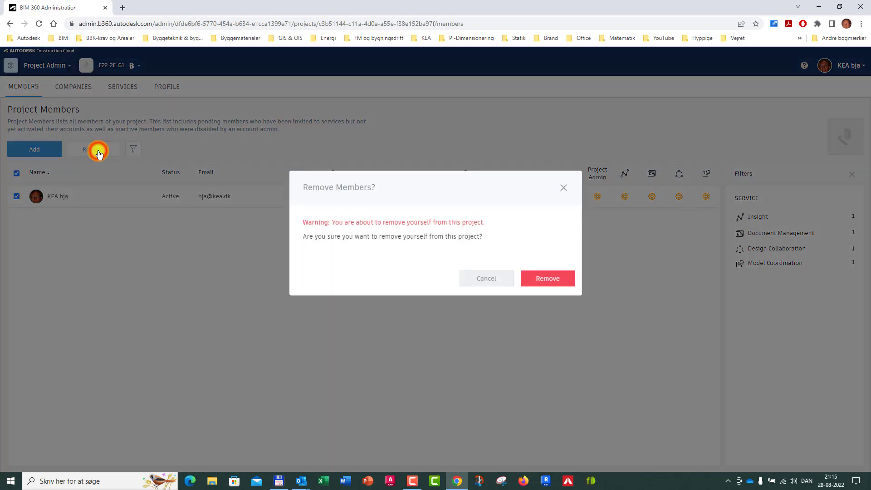
click(553, 283)
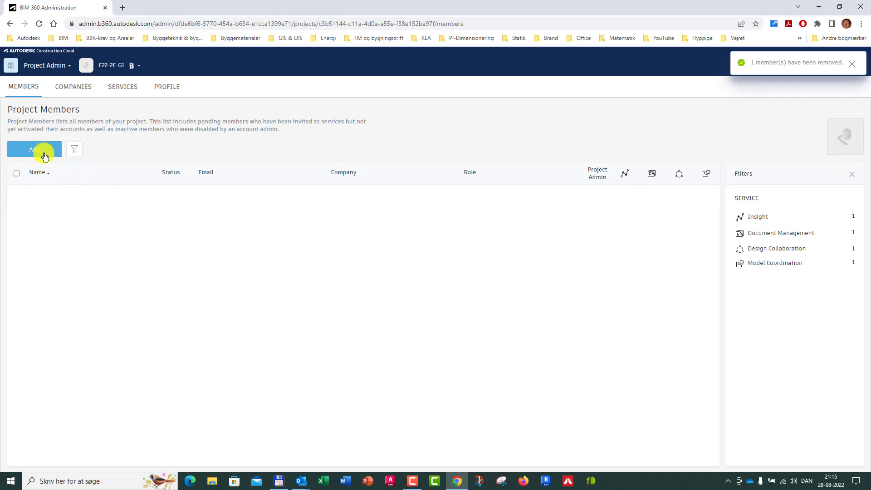
- Add the user found by searching 'kea' with role Project Admin_Stud_KEA_DK
click(43, 153)
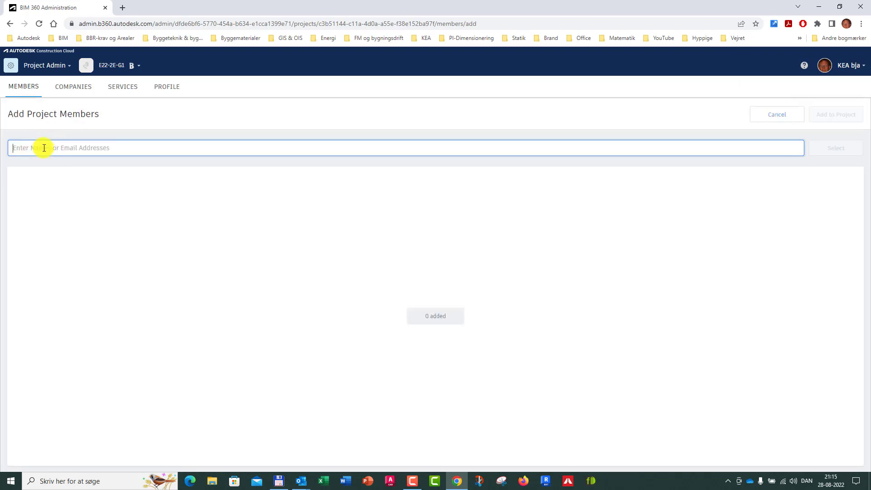
text(kea)
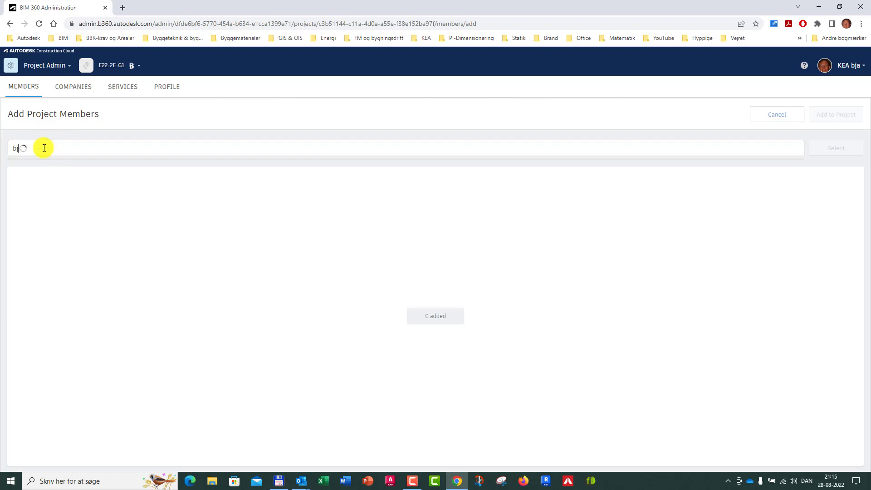
click(42, 183)
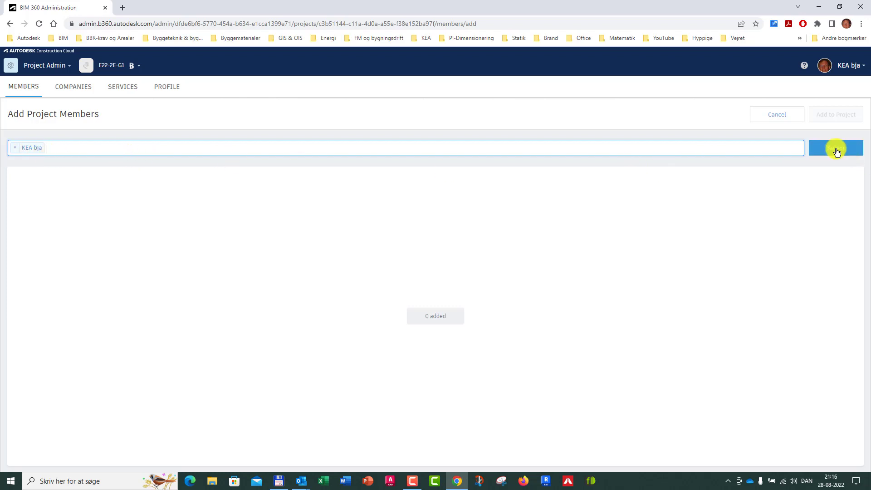
click(835, 149)
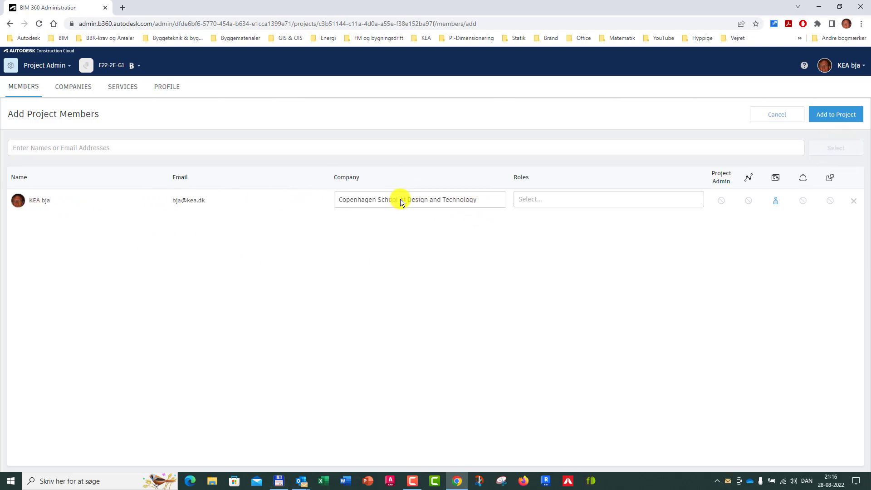
click(593, 202)
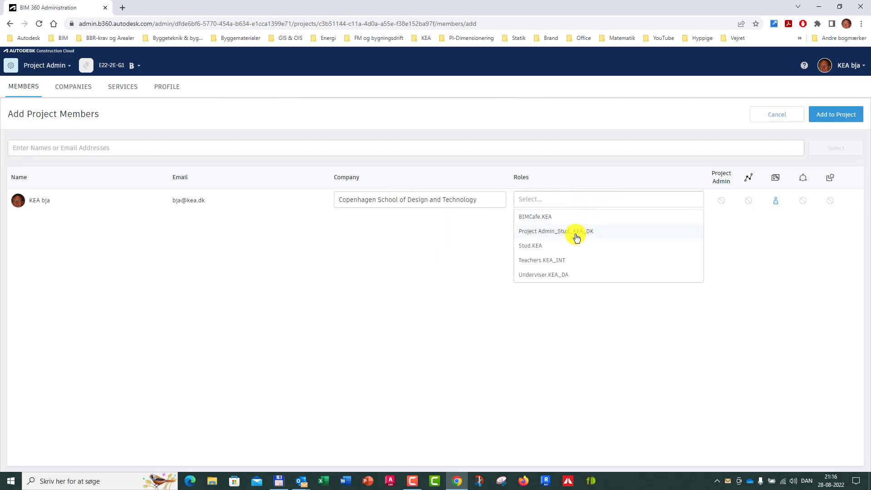
click(585, 234)
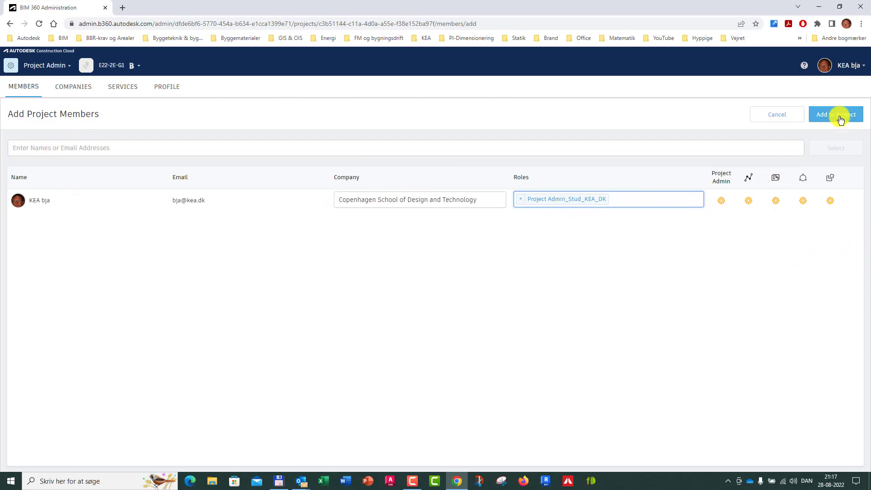
click(840, 119)
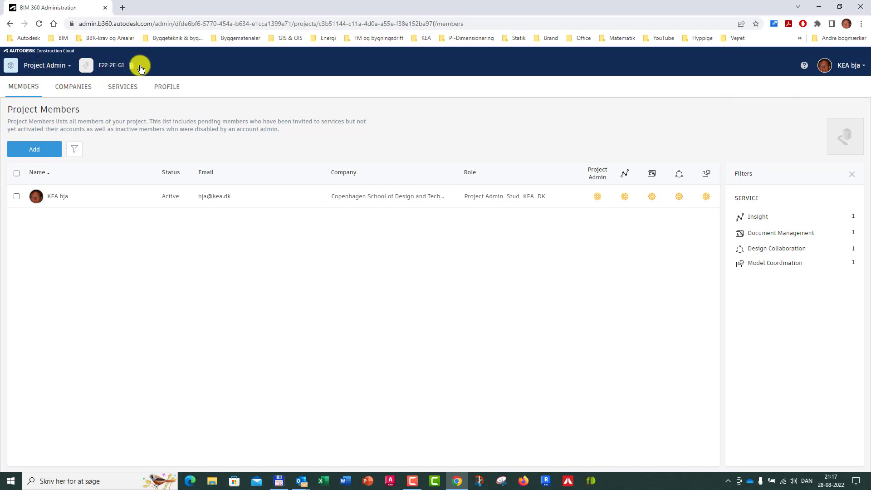
- Return to the account-level Project Directory, now listing 1539 projects
click(139, 65)
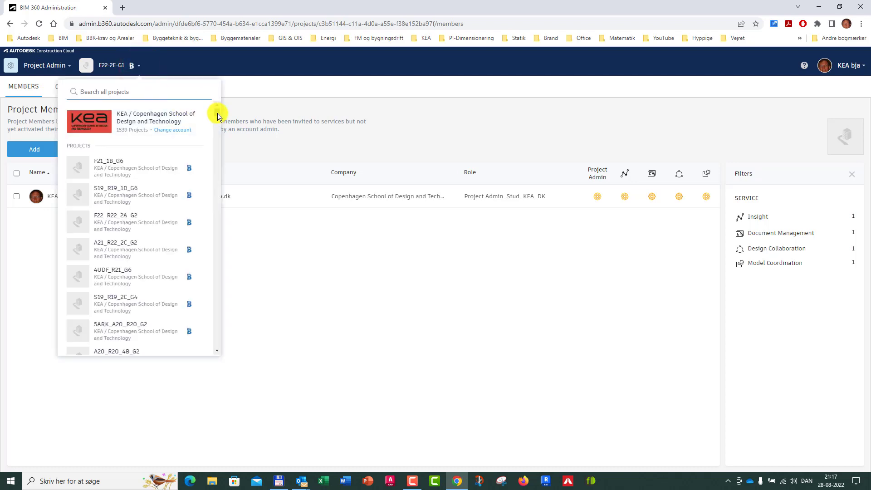
mouse_move(218, 110)
mouse_down()
mouse_move(204, 227)
mouse_move(216, 131)
mouse_up()
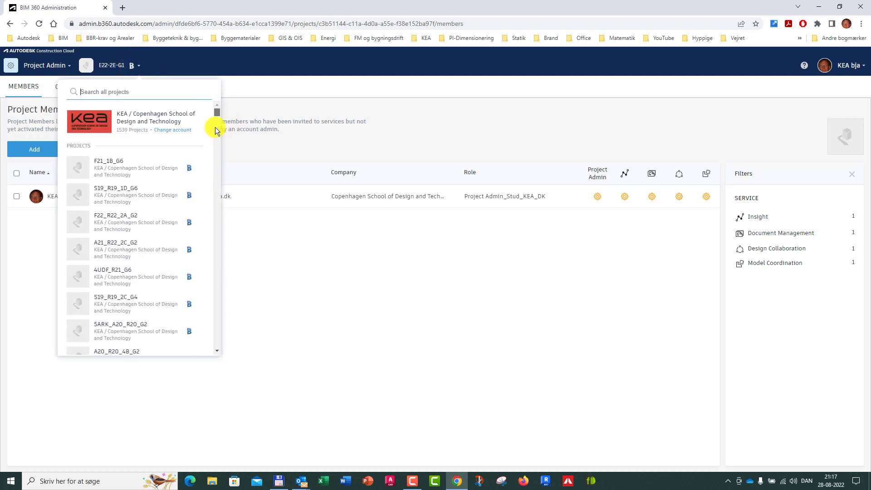
click(265, 94)
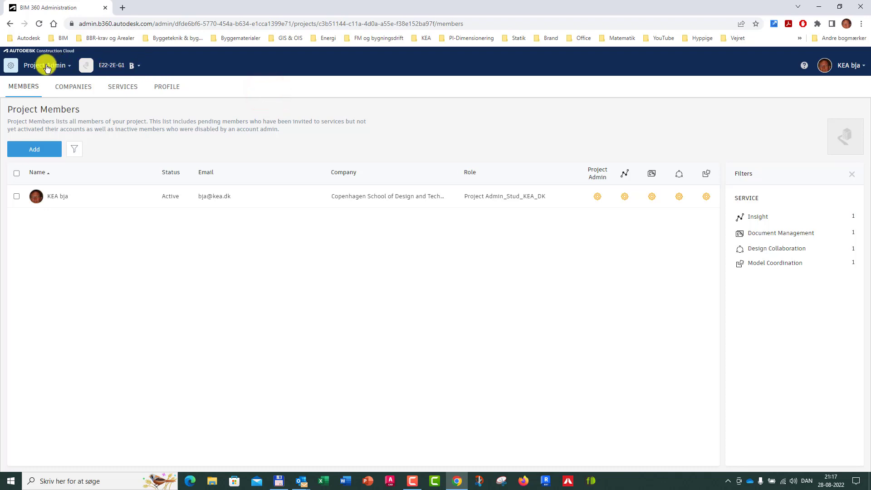
click(46, 66)
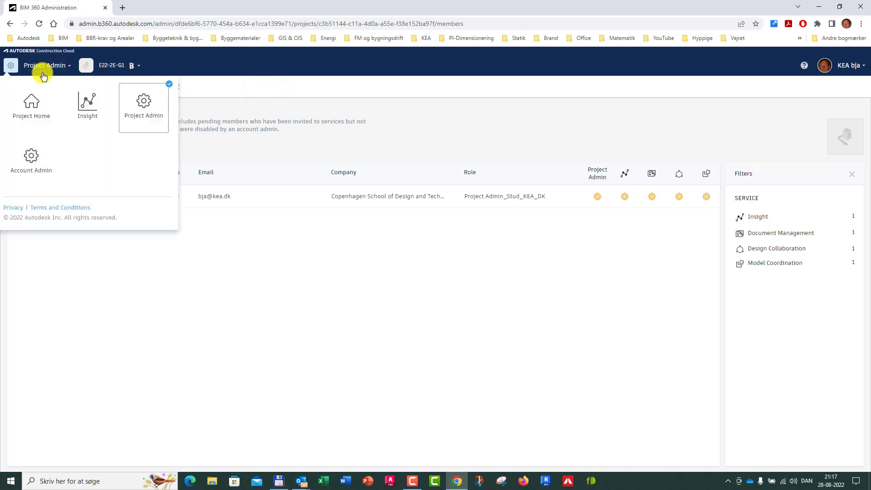
click(31, 157)
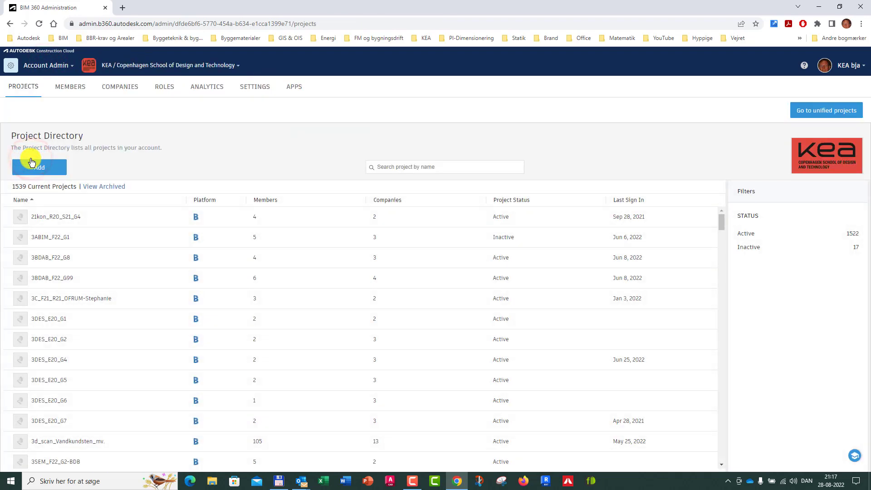
scroll(61, 290, down, 10)
scroll(61, 298, up, 5)
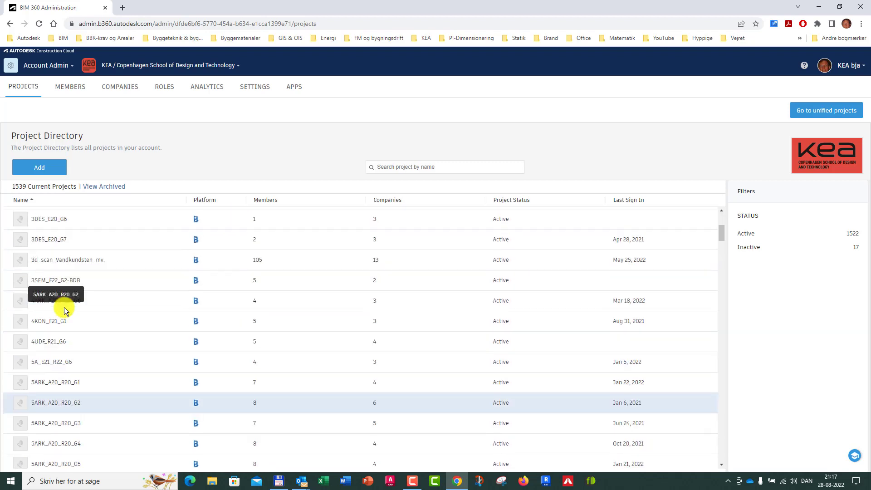
scroll(64, 307, up, 5)
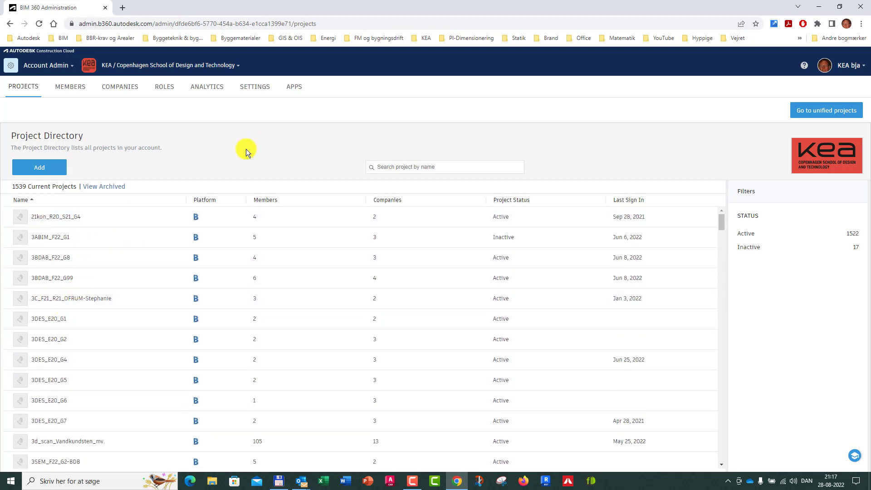